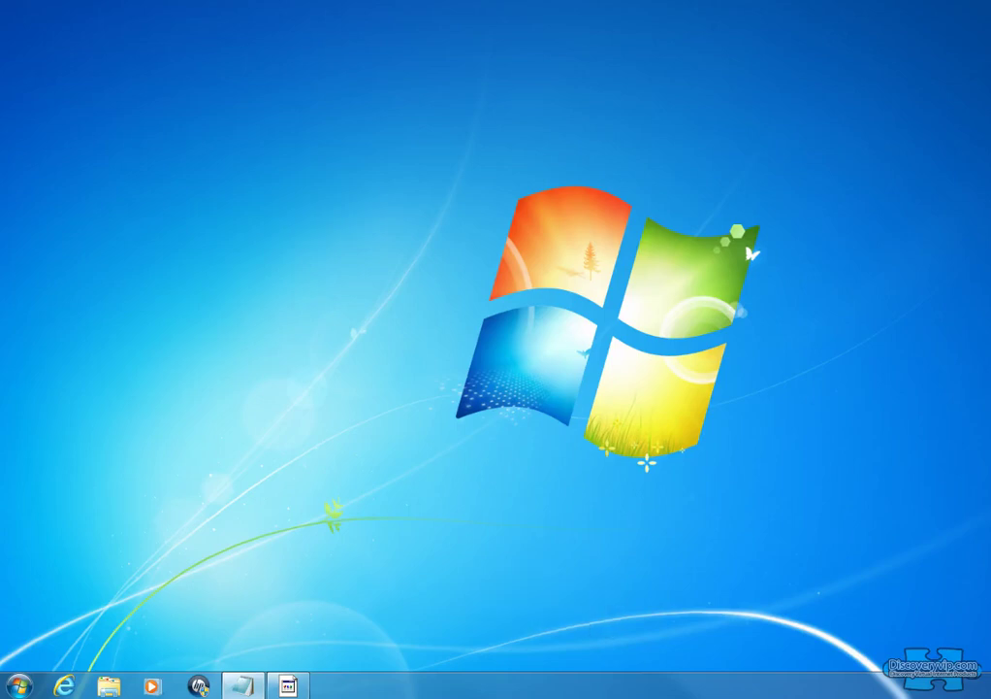
Search the Start menu for the wmplayer program
left_click(19, 686)
left_click(46, 649)
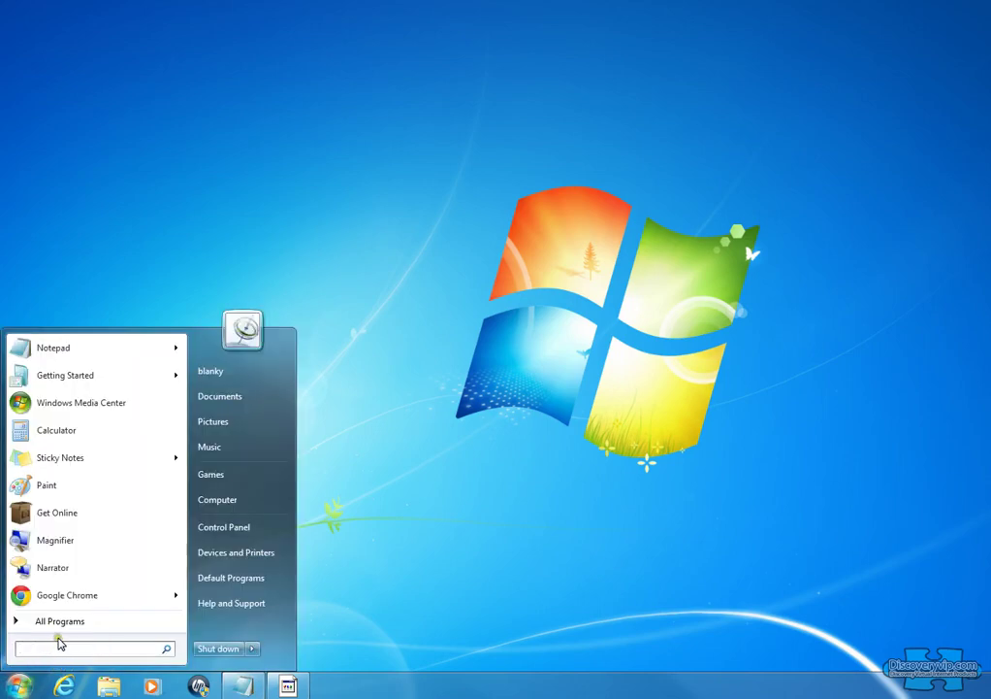
type("wmplayer")
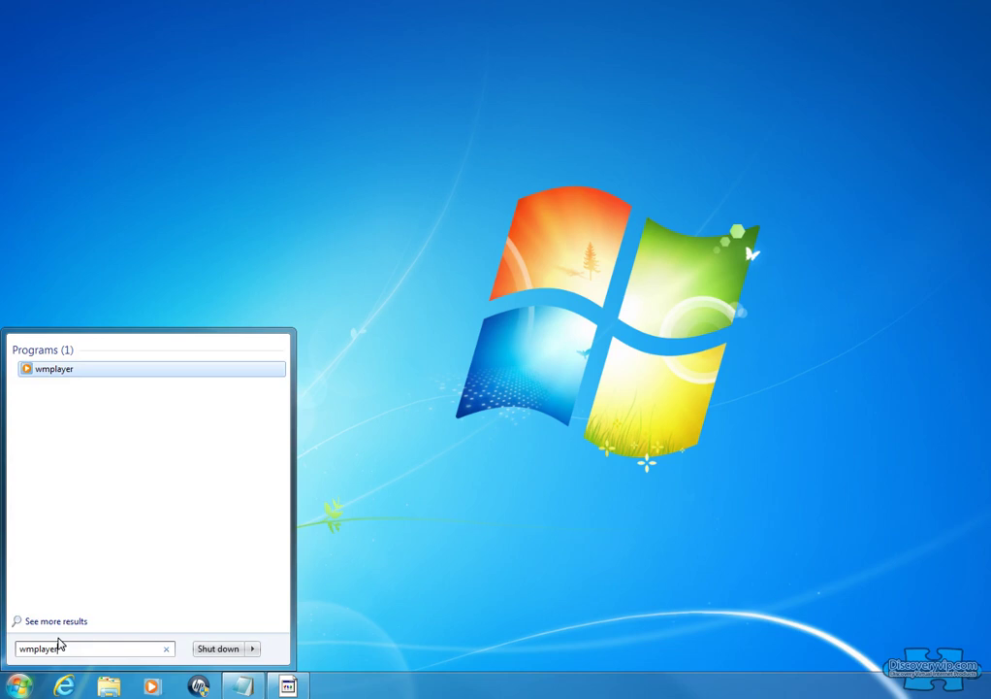
Launch Windows Media Player from the wmplayer result, then reopen the Start menu
left_click(50, 369)
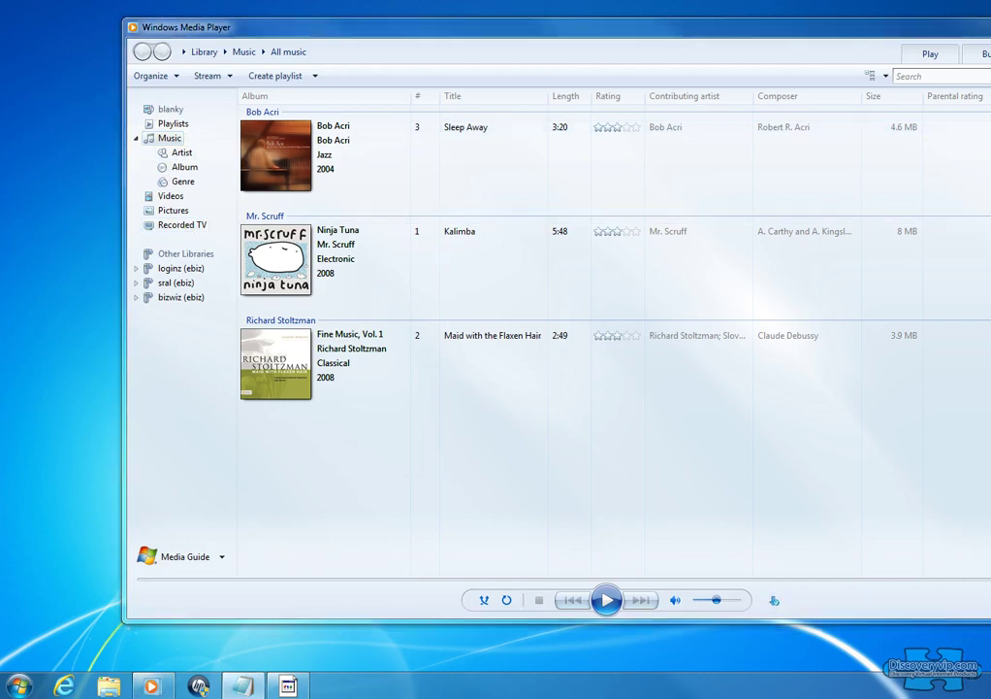
left_click(17, 685)
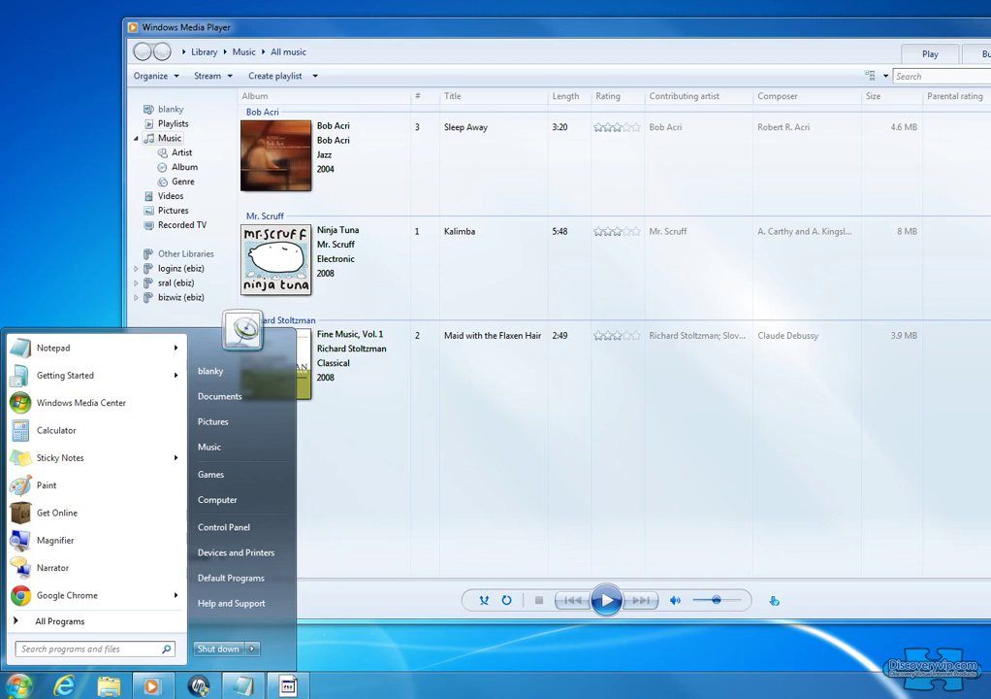
Browse All Programs, then search the Start menu for dvdplay
left_click(95, 626)
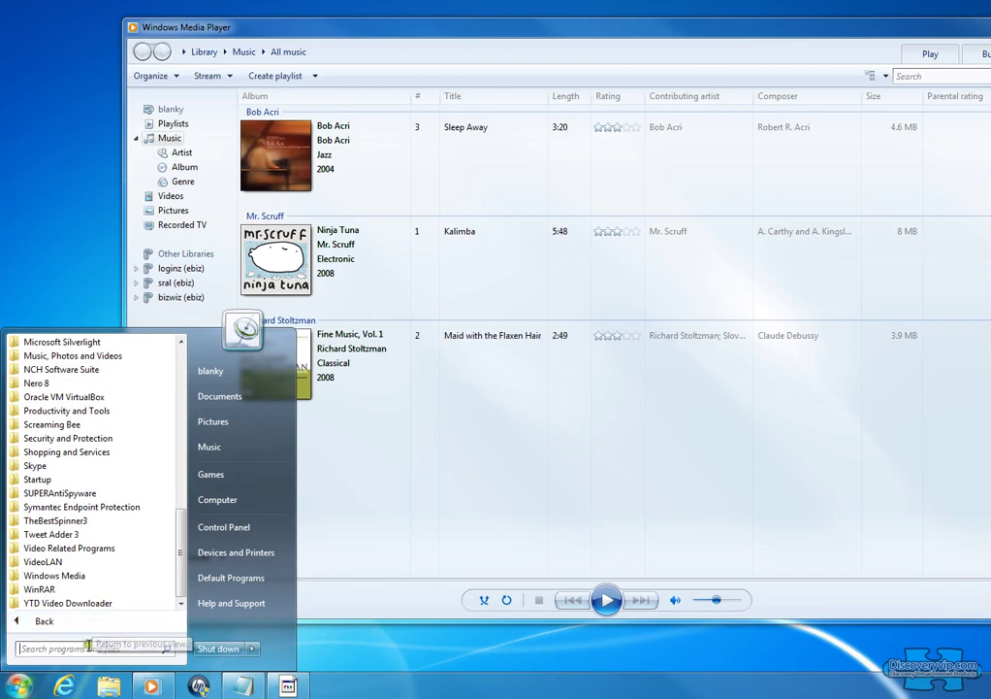
left_click(90, 648)
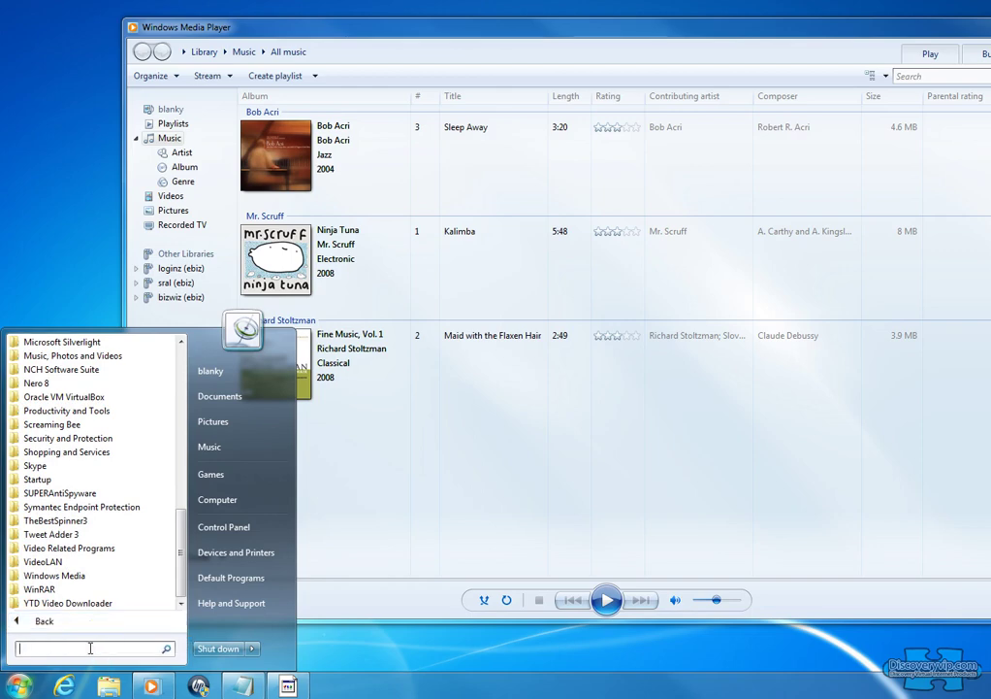
type("dvdplay")
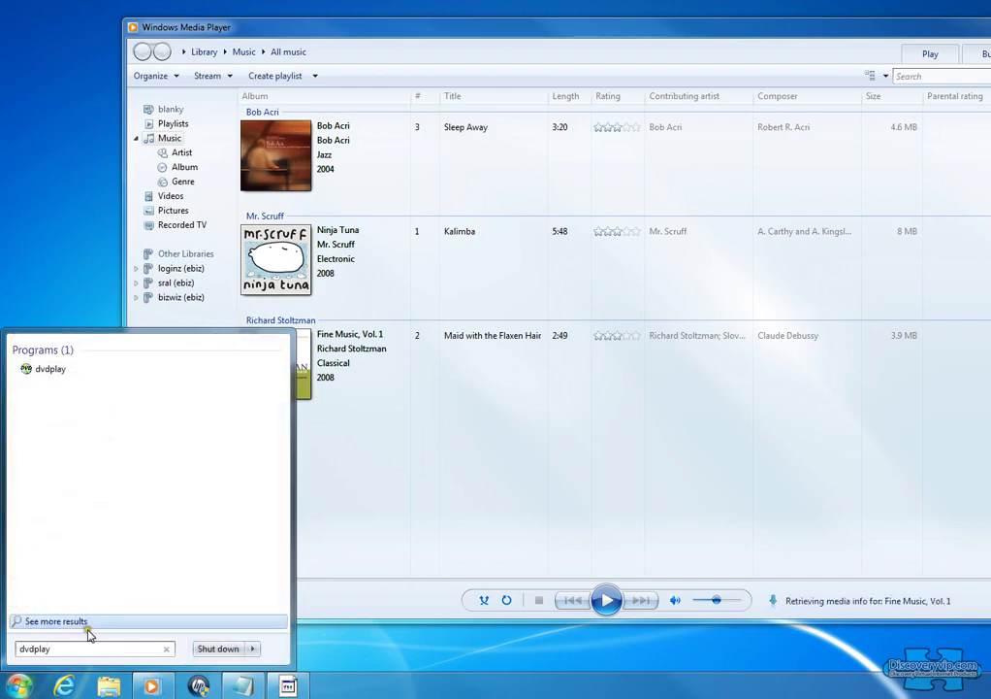
Launch dvdplay, which shows the cannot-play-DVD format error
left_click(49, 370)
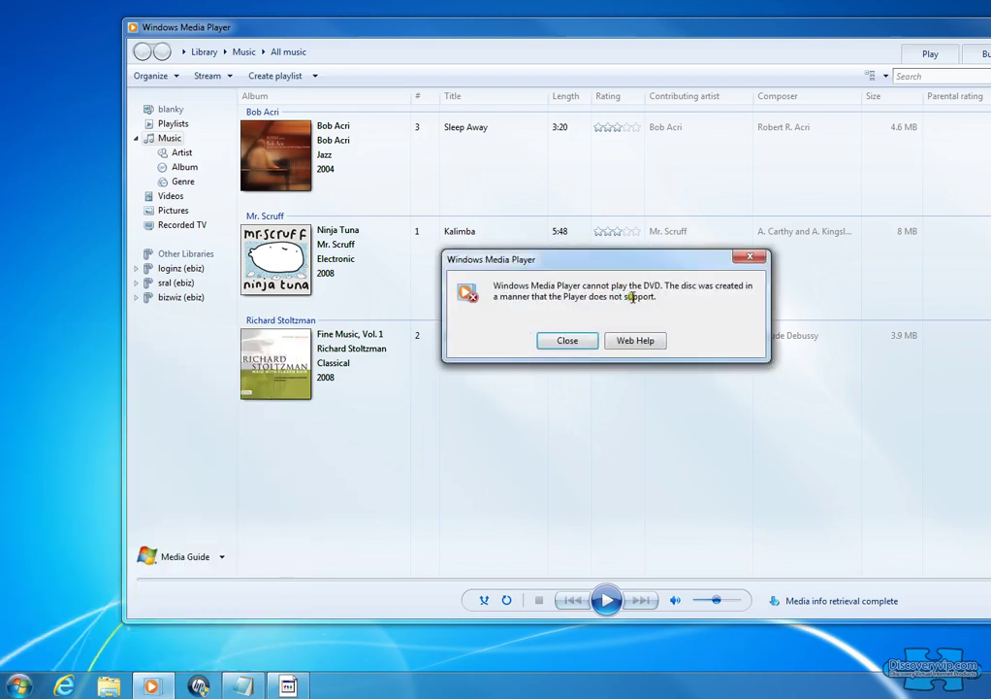